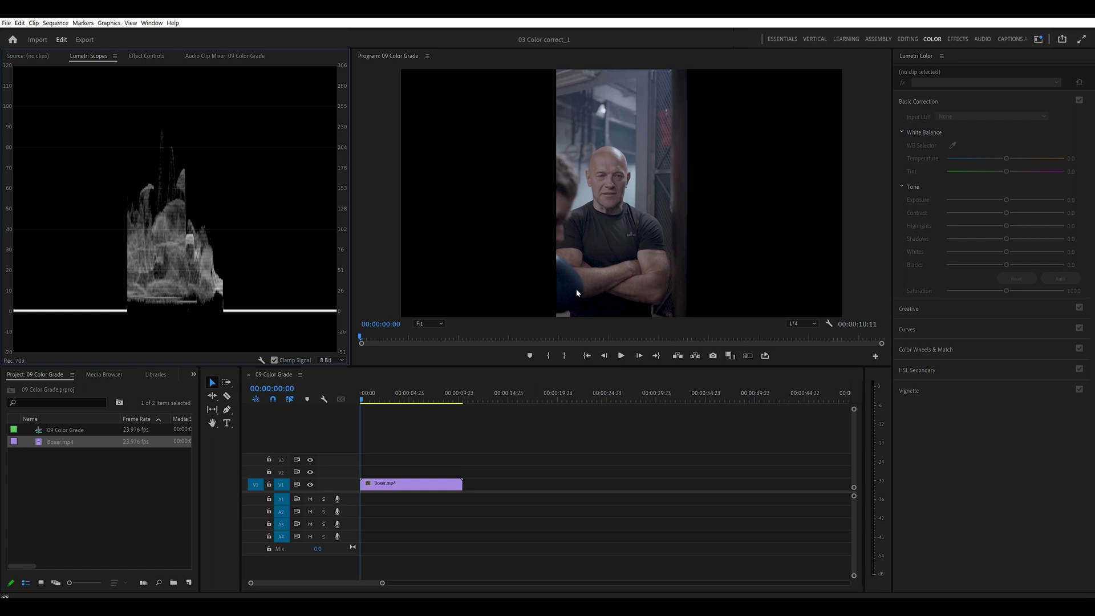
Step: On the Boxer.mp4 clip, set Lumetri Contrast to 53.4, Highlights to 100, Shadows to 17.8, Whites to 45.8 and Blacks to 3.4
{"action": "left_click", "coordinate": [410, 484]}
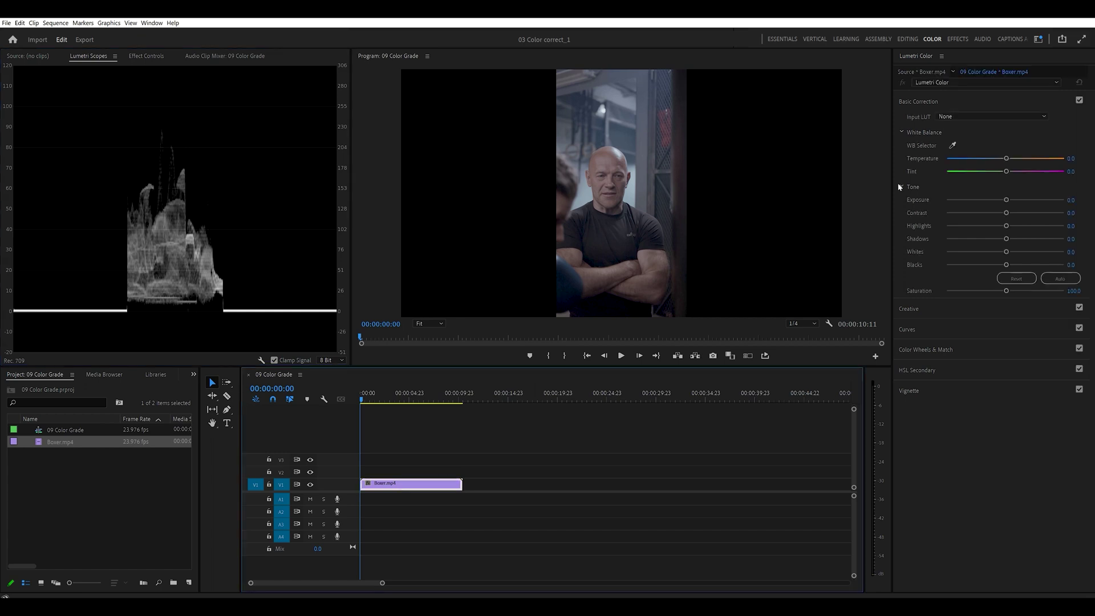
{"action": "left_click_drag", "start_coordinate": [1007, 264], "coordinate": [1040, 251]}
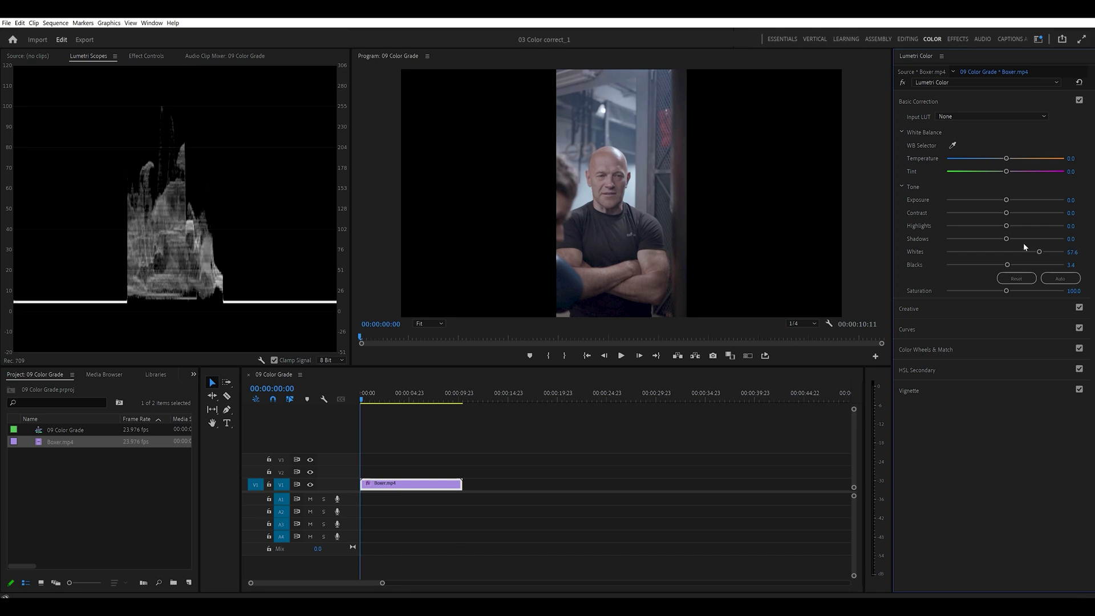
{"action": "left_click_drag", "start_coordinate": [1006, 240], "coordinate": [1032, 253]}
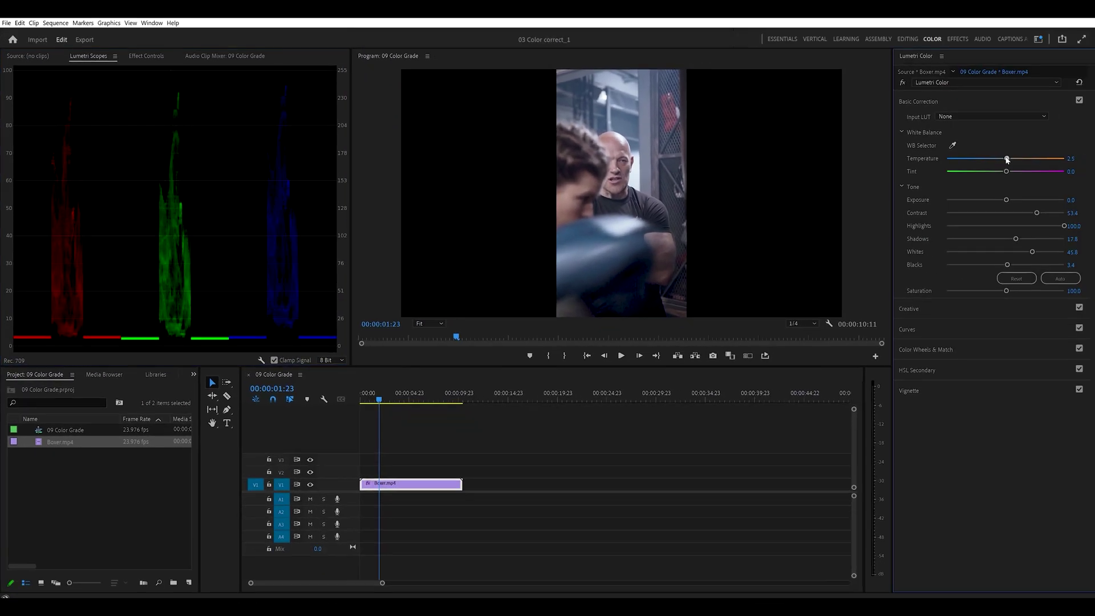
Step: Warm the clip's white balance to Temperature 11.0 and shift Tint slightly towards green, checking the colour balance against the scopes
{"action": "left_click_drag", "start_coordinate": [1008, 160], "coordinate": [1015, 160]}
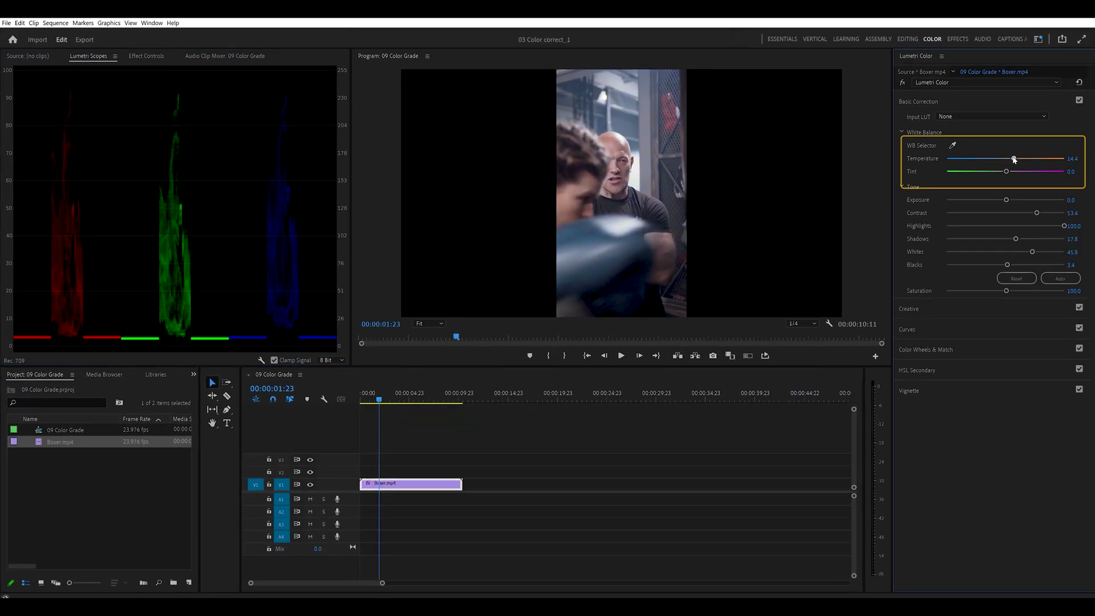
{"action": "left_click_drag", "start_coordinate": [1005, 172], "coordinate": [1002, 172]}
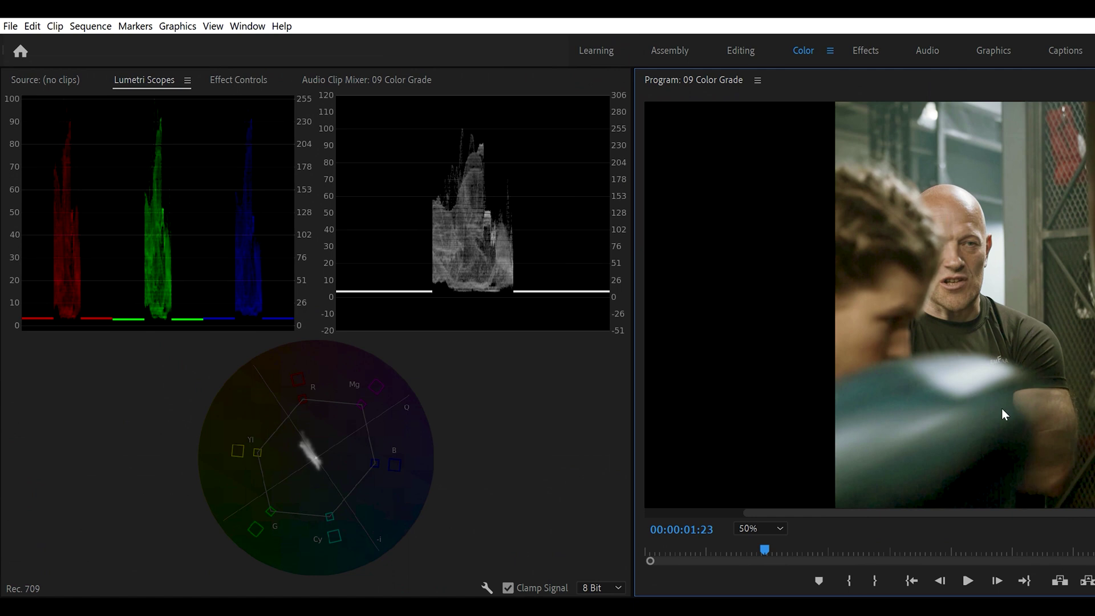
{"action": "left_click_drag", "start_coordinate": [317, 458], "coordinate": [260, 378]}
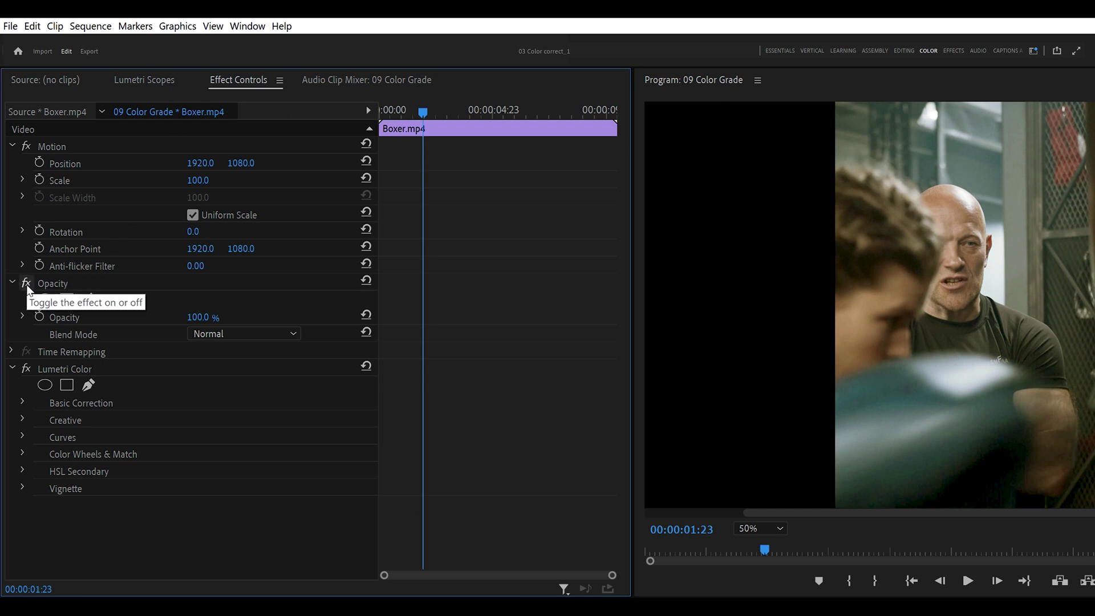
Step: Switch off the clip's Opacity effect and draw a closed four-point opacity mask on the bald man's forehead, viewing the frame at 75%
{"action": "left_click", "coordinate": [25, 287]}
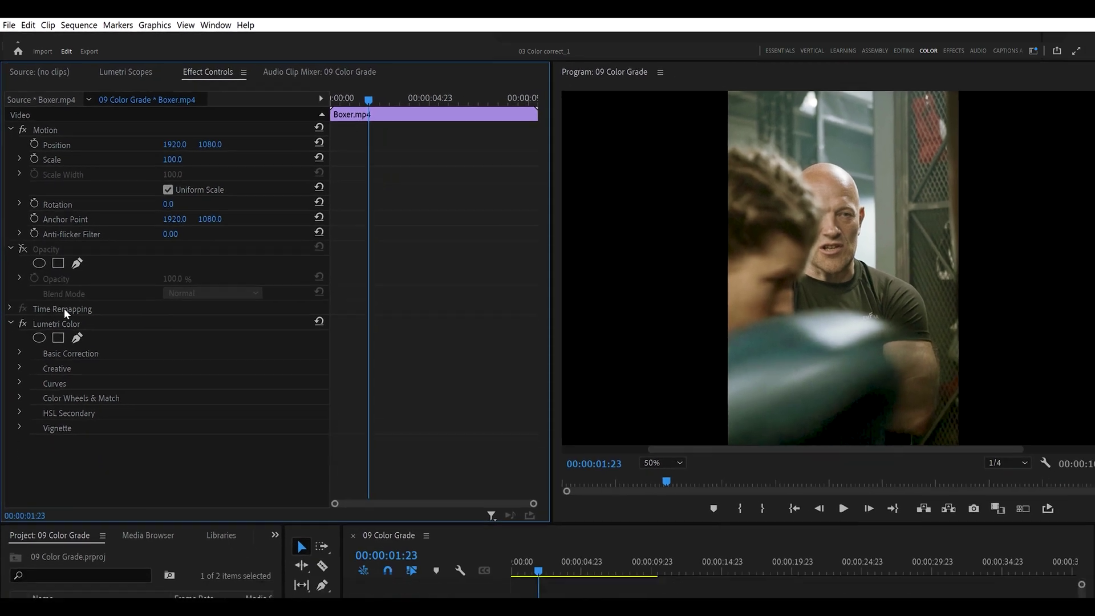
{"action": "left_click", "coordinate": [656, 462]}
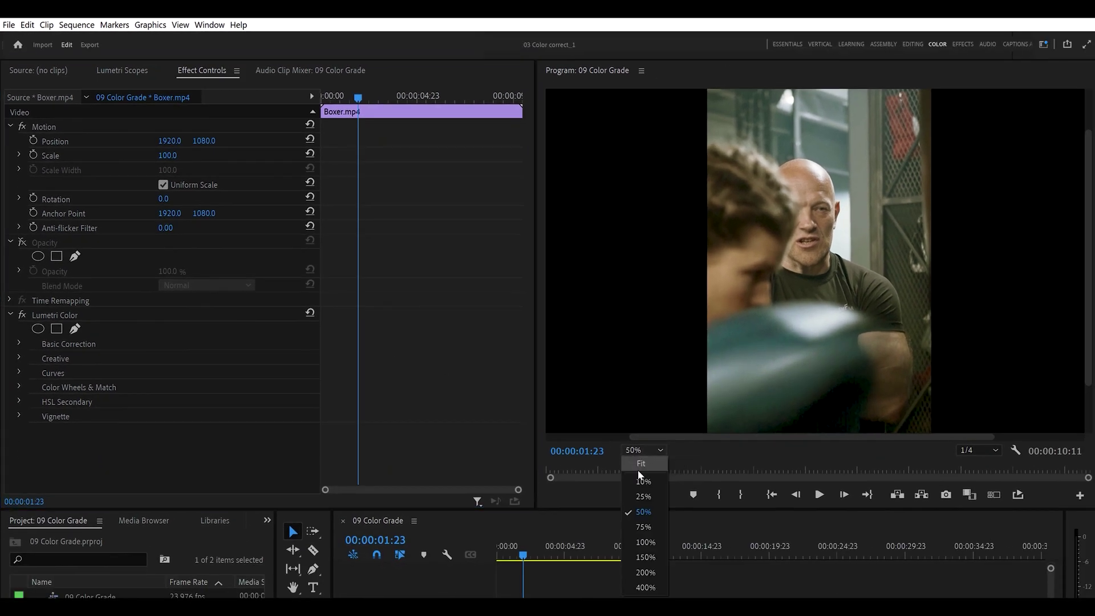
{"action": "left_click", "coordinate": [644, 527]}
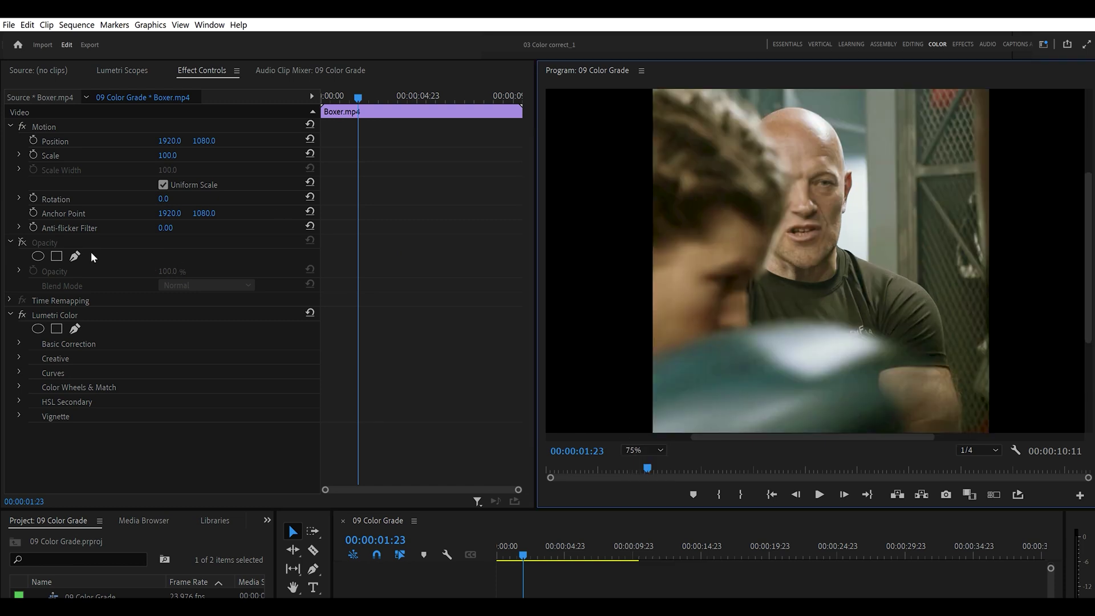
{"action": "left_click", "coordinate": [74, 256]}
{"action": "left_click", "coordinate": [789, 121]}
{"action": "left_click", "coordinate": [819, 137]}
{"action": "left_click", "coordinate": [804, 160]}
{"action": "left_click", "coordinate": [775, 140]}
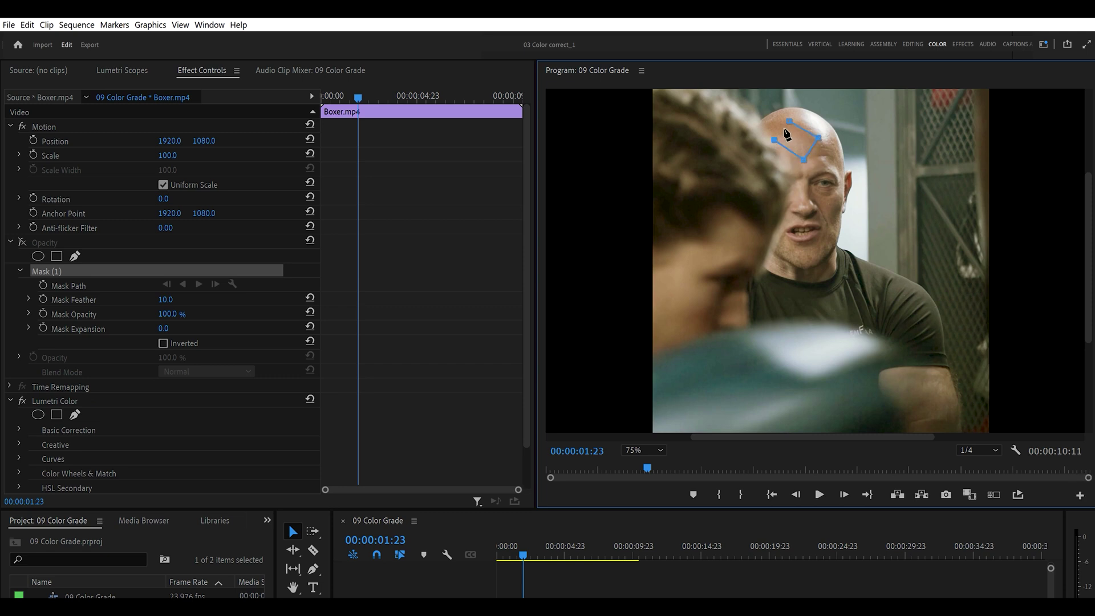
{"action": "left_click", "coordinate": [790, 121]}
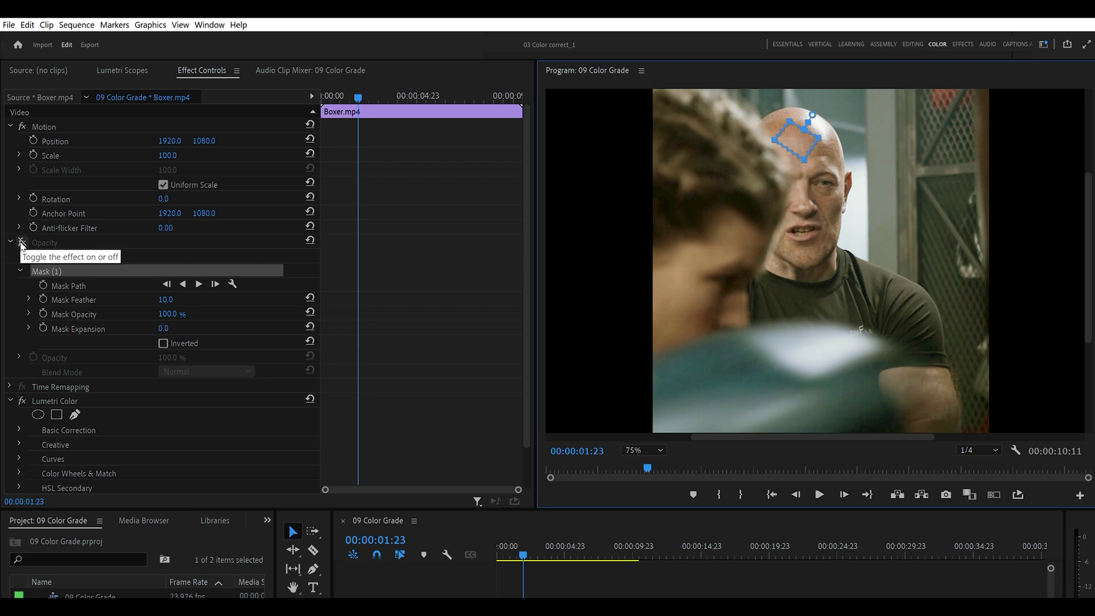
Step: Isolate the masked forehead with the Opacity effect and set Tint to 9.3 to align the skin with the vectorscope's skin tone line
{"action": "left_click", "coordinate": [22, 242]}
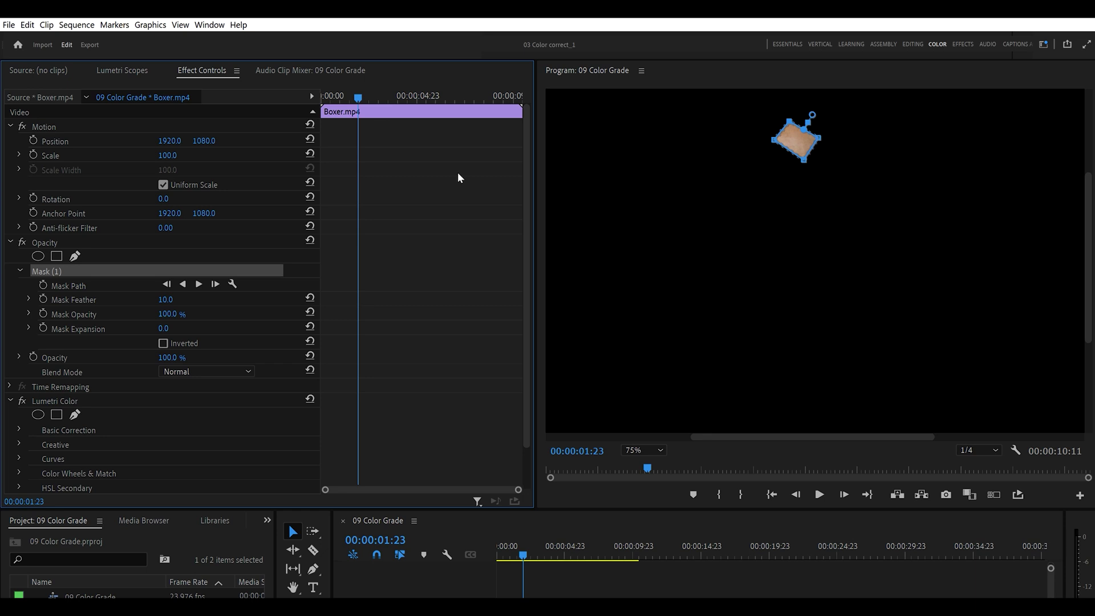
{"action": "left_click", "coordinate": [120, 71]}
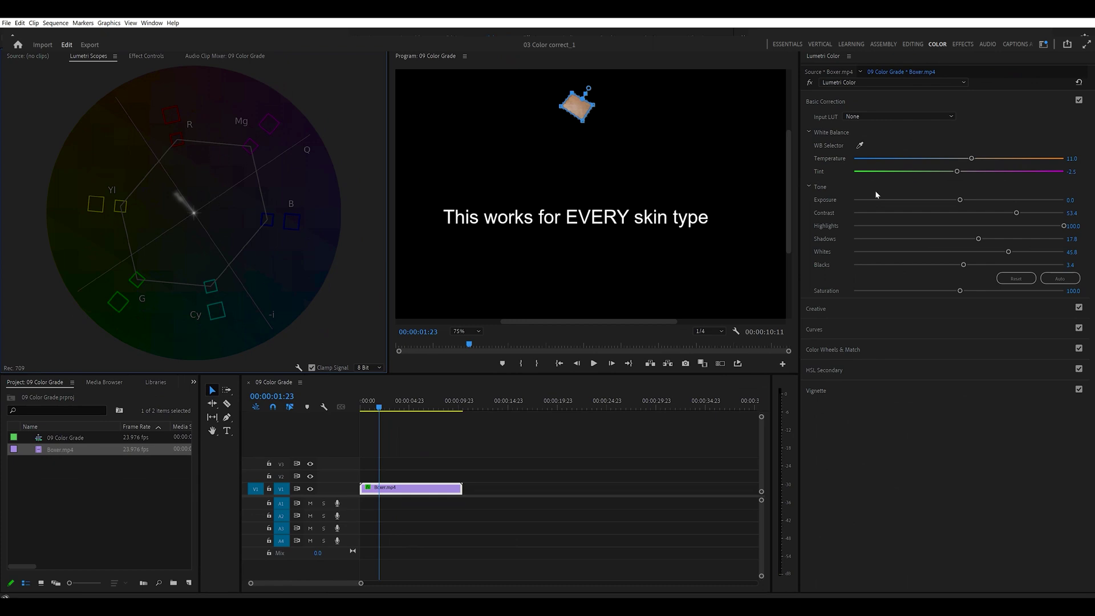
{"action": "left_click_drag", "start_coordinate": [957, 172], "coordinate": [968, 172]}
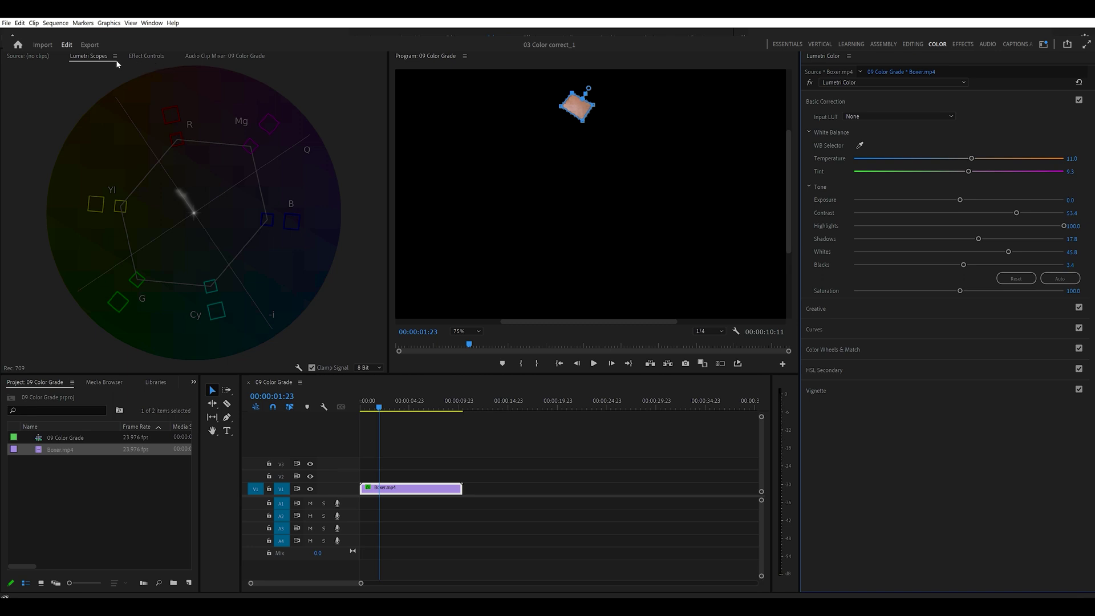
Step: Disable the clip's Opacity effect to bring back the full picture, deselect the mask and set the Program view to Fit
{"action": "left_click", "coordinate": [145, 57]}
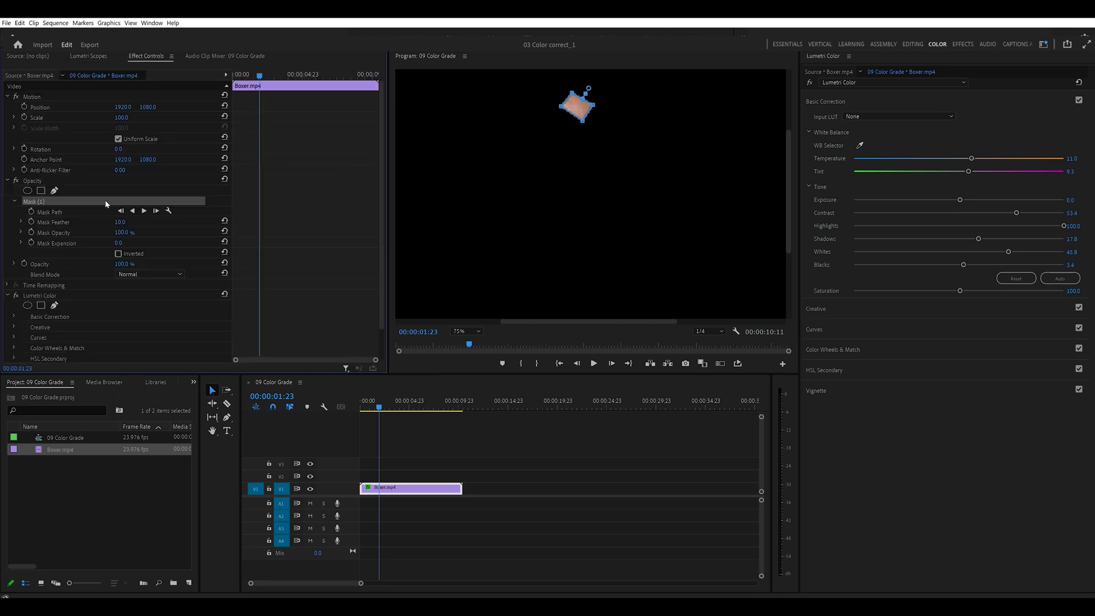
{"action": "left_click", "coordinate": [16, 181]}
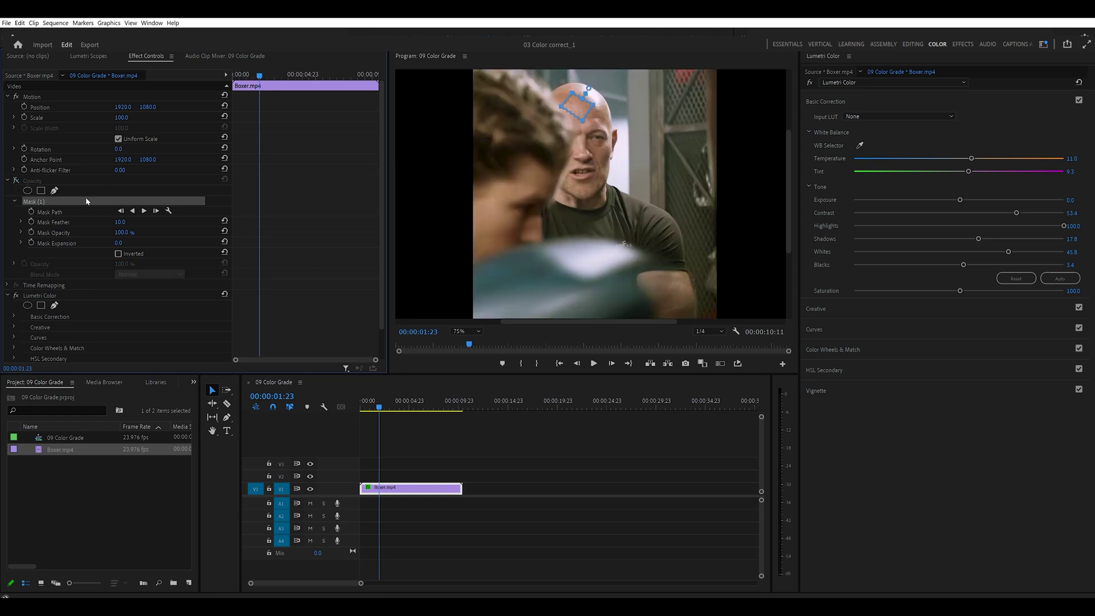
{"action": "left_click", "coordinate": [116, 194]}
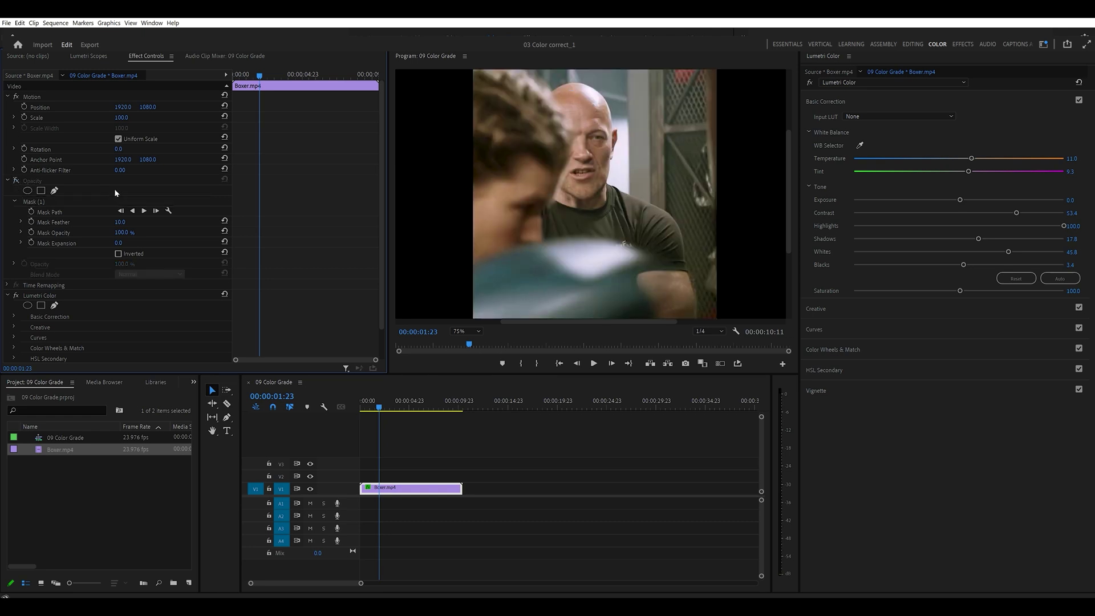
{"action": "left_click", "coordinate": [465, 332]}
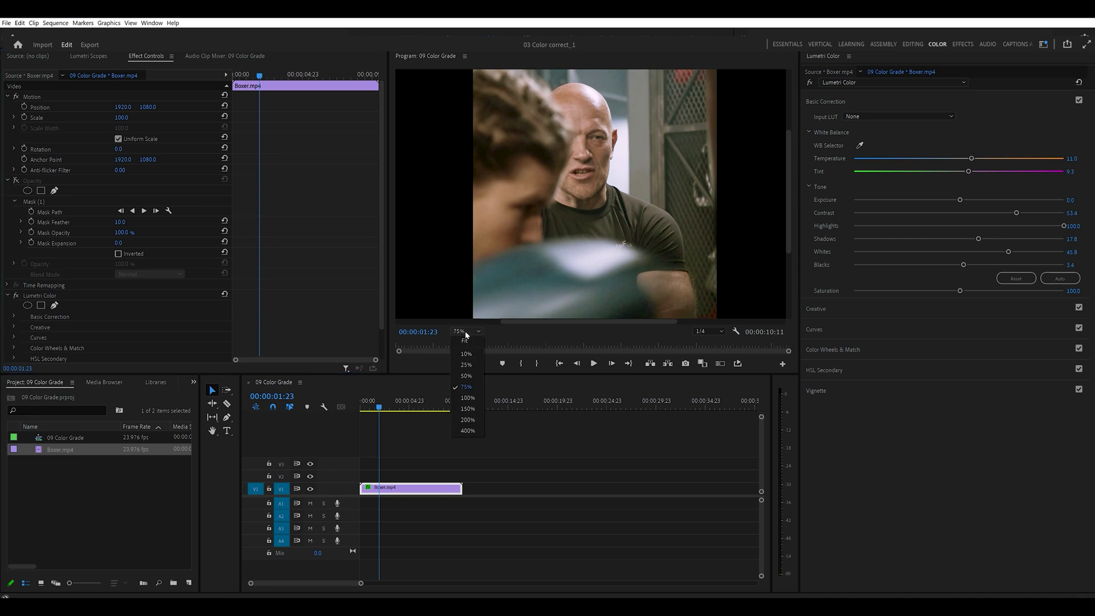
{"action": "left_click", "coordinate": [467, 341]}
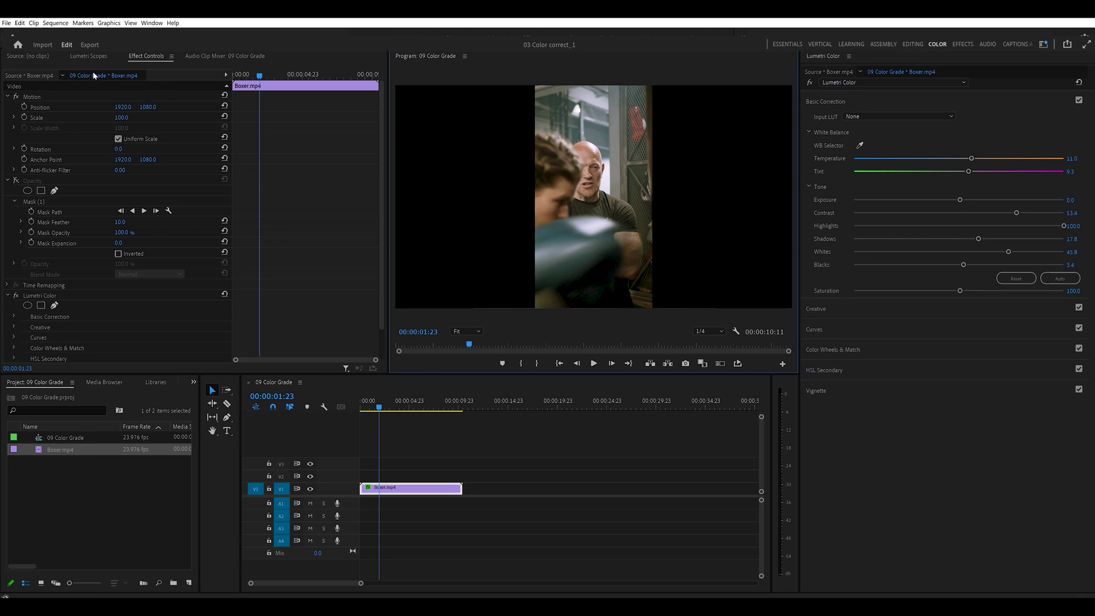
Step: Raise the clip's Saturation to about 126 while watching the vectorscope, and compare the picture with and without the Lumetri correction
{"action": "left_click", "coordinate": [82, 59]}
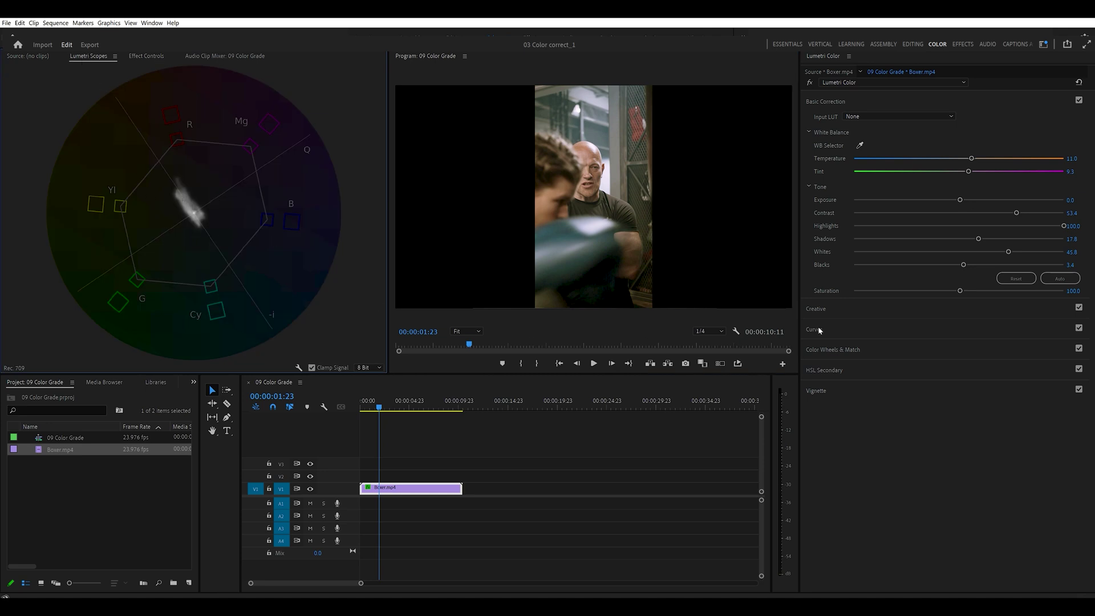
{"action": "left_click_drag", "start_coordinate": [961, 291], "coordinate": [987, 295]}
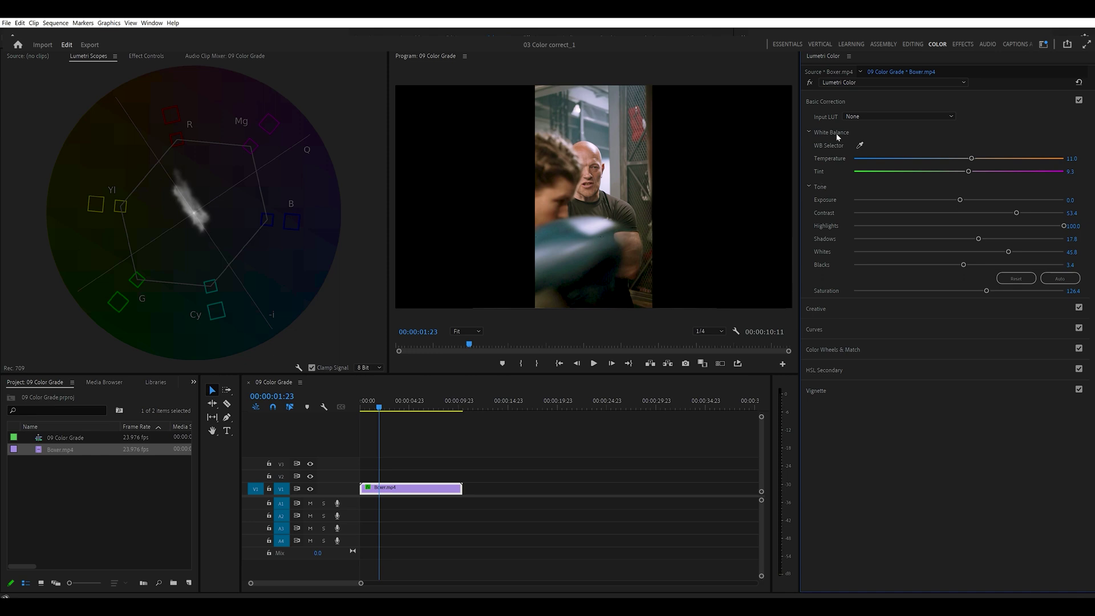
{"action": "left_click", "coordinate": [811, 83]}
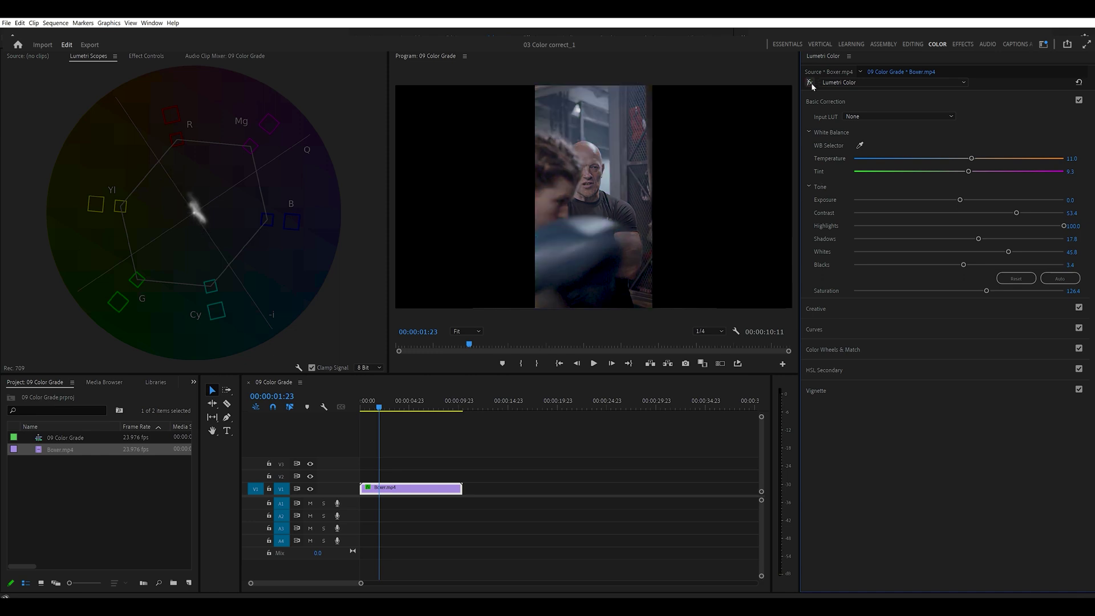
{"action": "left_click", "coordinate": [810, 83]}
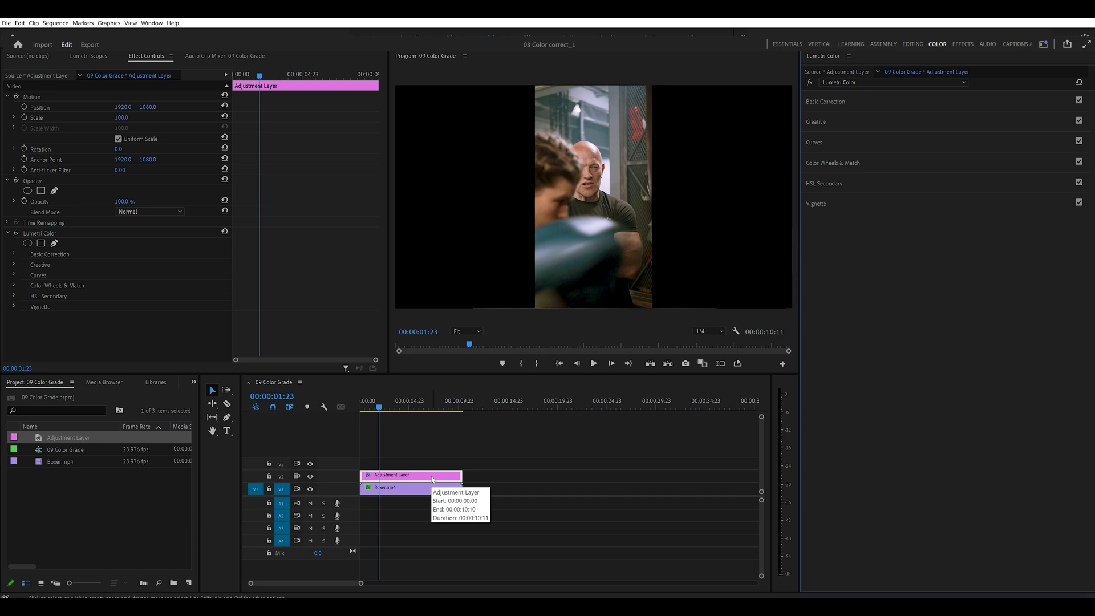
Step: Key the bald man's skin colour in the adjustment layer's HSL Secondary and widen the key's ranges using the Color/Gray mask preview
{"action": "left_click", "coordinate": [818, 183]}
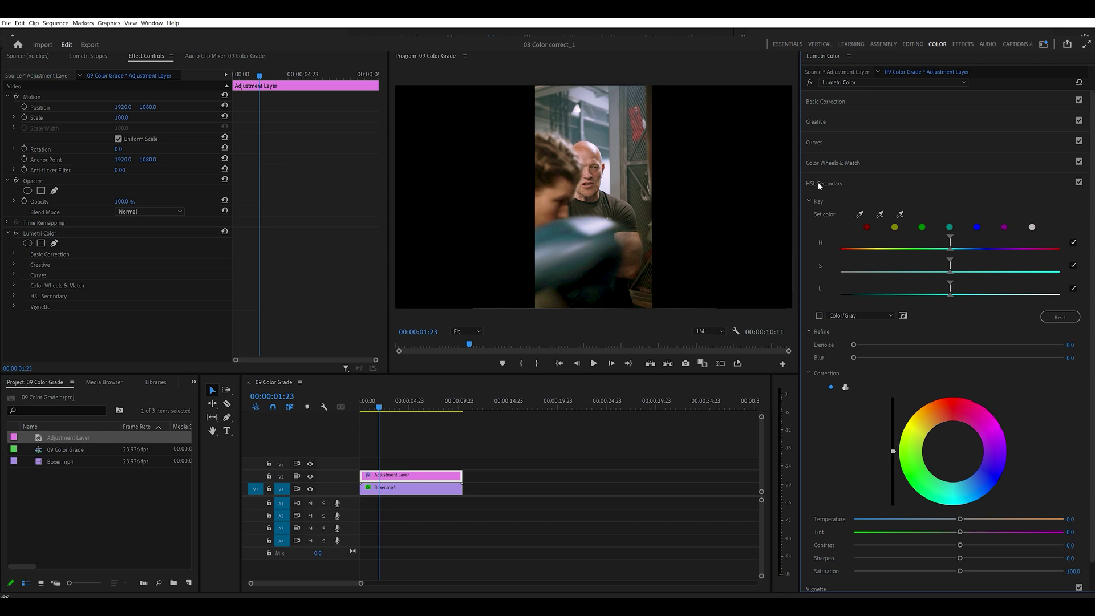
{"action": "left_click", "coordinate": [860, 215]}
{"action": "left_click", "coordinate": [589, 146]}
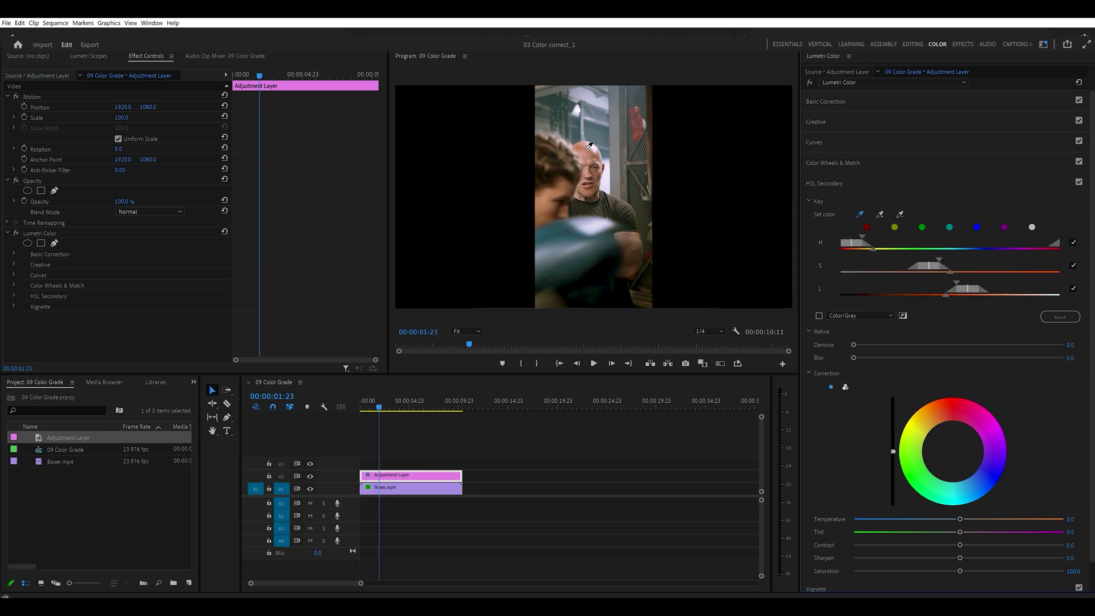
{"action": "left_click", "coordinate": [820, 317]}
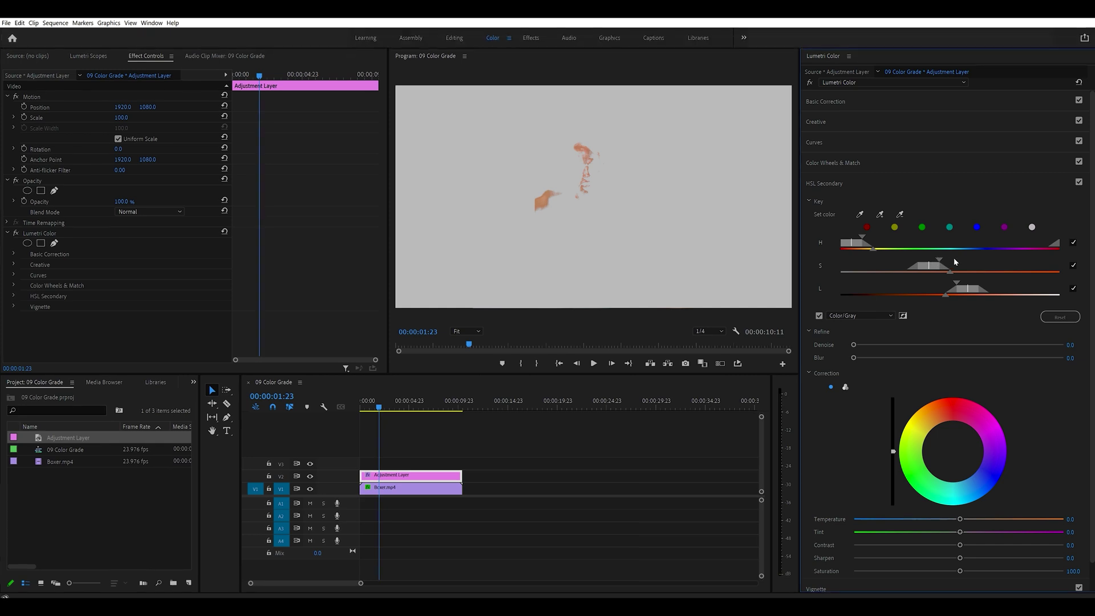
{"action": "left_click_drag", "start_coordinate": [921, 245], "coordinate": [861, 290]}
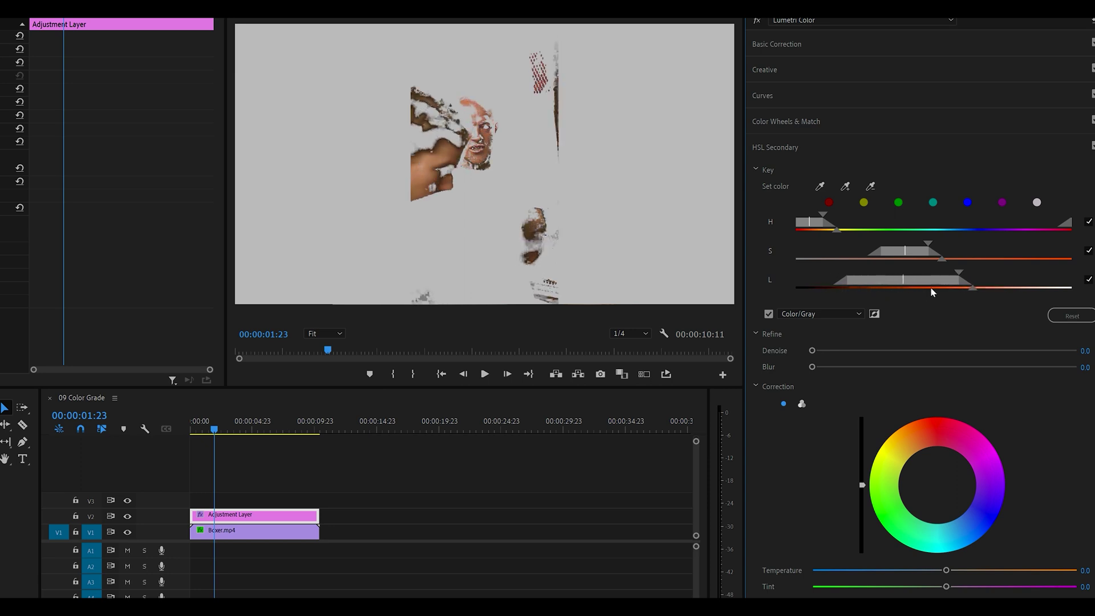
{"action": "left_click_drag", "start_coordinate": [959, 273], "coordinate": [985, 275]}
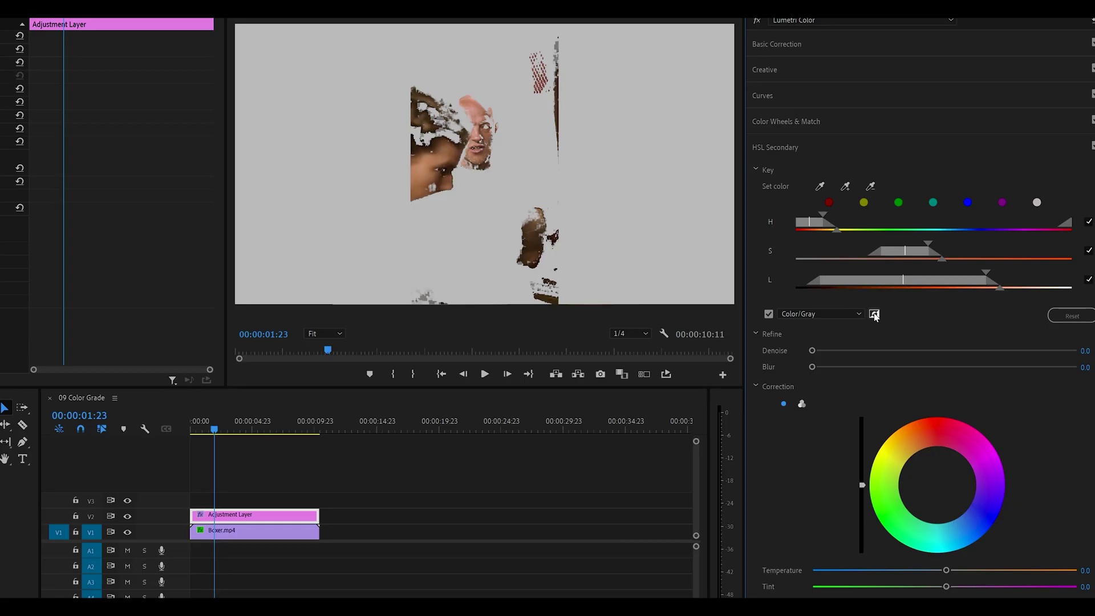
Step: Invert the HSL key to target everything except skin, shift its lightness range slightly and soften the edges of its saturation range
{"action": "left_click", "coordinate": [875, 314]}
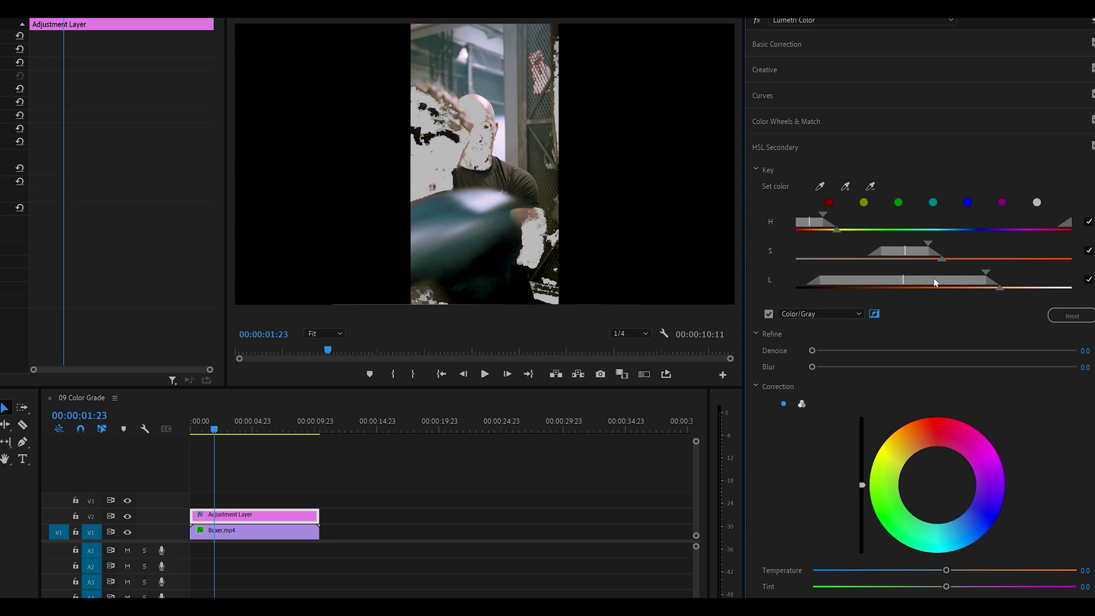
{"action": "mouse_move", "coordinate": [933, 279]}
{"action": "left_mouse_down"}
{"action": "mouse_move", "coordinate": [966, 285]}
{"action": "mouse_move", "coordinate": [939, 284]}
{"action": "left_mouse_up"}
{"action": "mouse_move", "coordinate": [929, 245]}
{"action": "left_mouse_down"}
{"action": "mouse_move", "coordinate": [950, 241]}
{"action": "mouse_move", "coordinate": [928, 247]}
{"action": "left_mouse_up"}
{"action": "left_click_drag", "start_coordinate": [939, 261], "coordinate": [964, 263]}
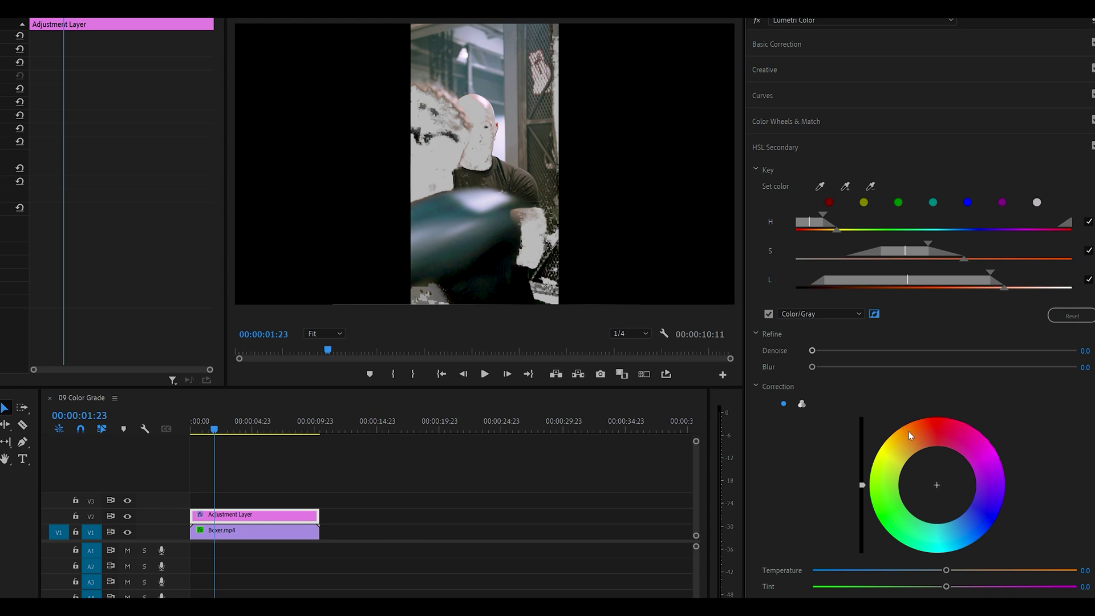
Step: Refine the HSL key with Denoise 10.9 and Blur 5.3, and turn off the Color/Gray mask preview
{"action": "left_click_drag", "start_coordinate": [813, 351], "coordinate": [857, 368]}
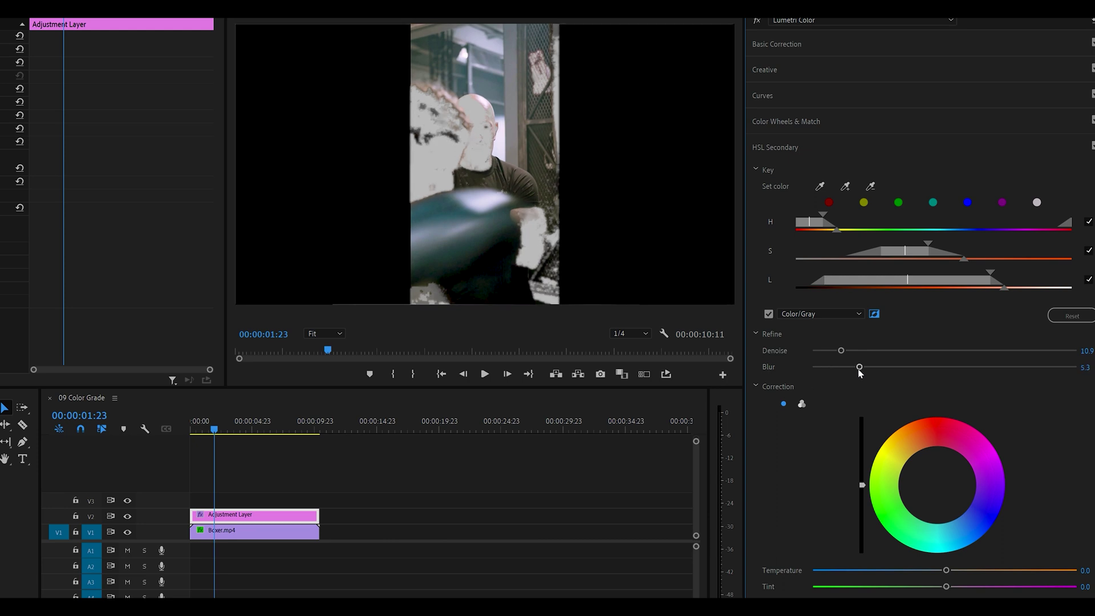
{"action": "left_click", "coordinate": [770, 316]}
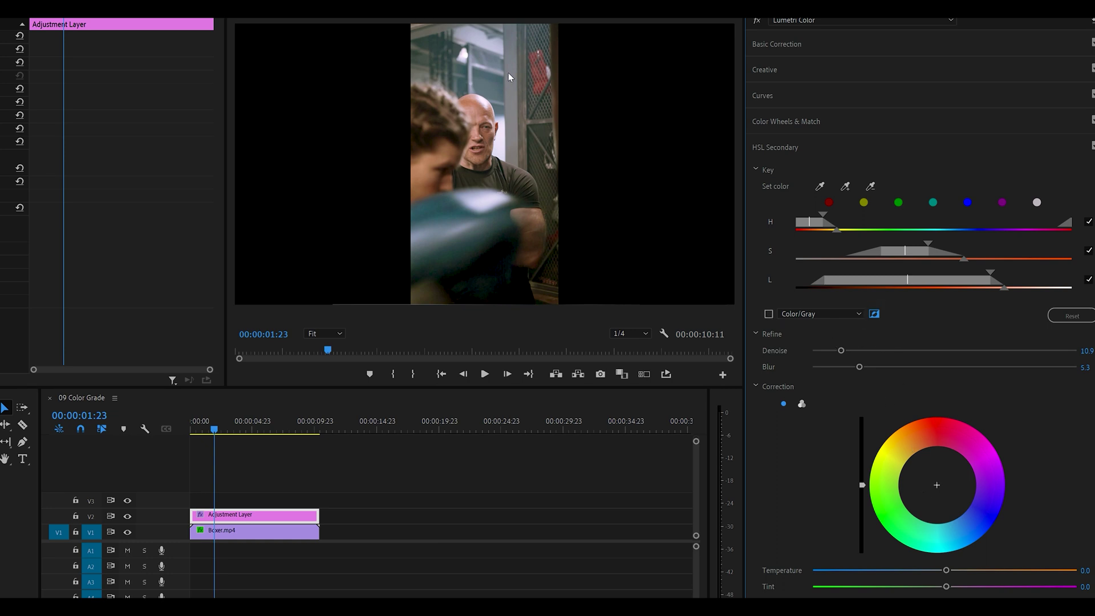
Step: Push the HSL Secondary colour wheel towards teal-blue to tint the background, and compare the picture with and without the effect
{"action": "left_click", "coordinate": [938, 487]}
{"action": "left_click_drag", "start_coordinate": [943, 505], "coordinate": [998, 585]}
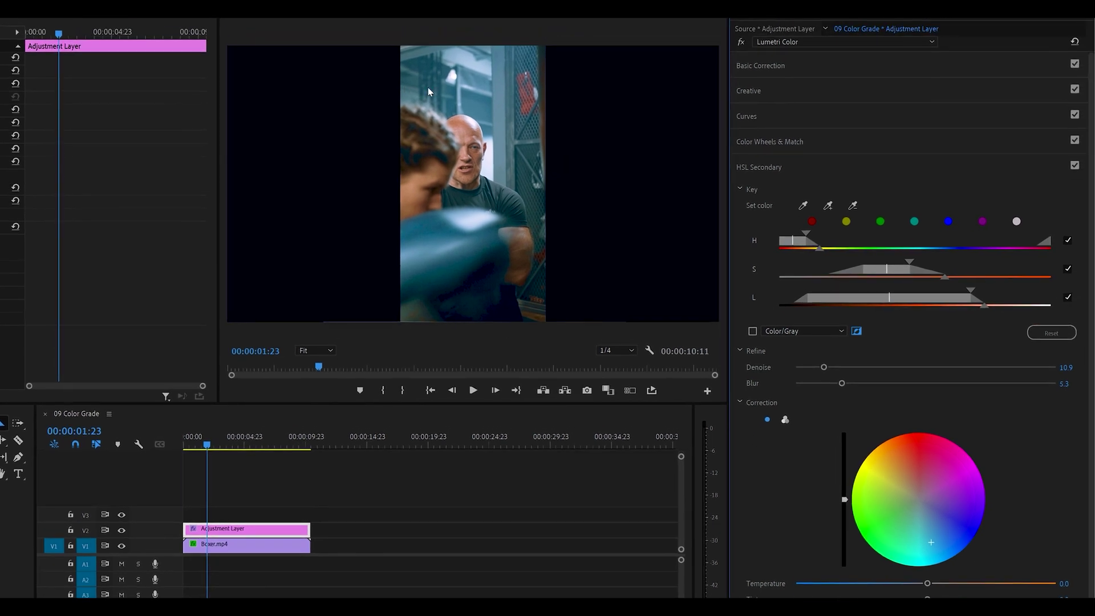
{"action": "left_click", "coordinate": [741, 42]}
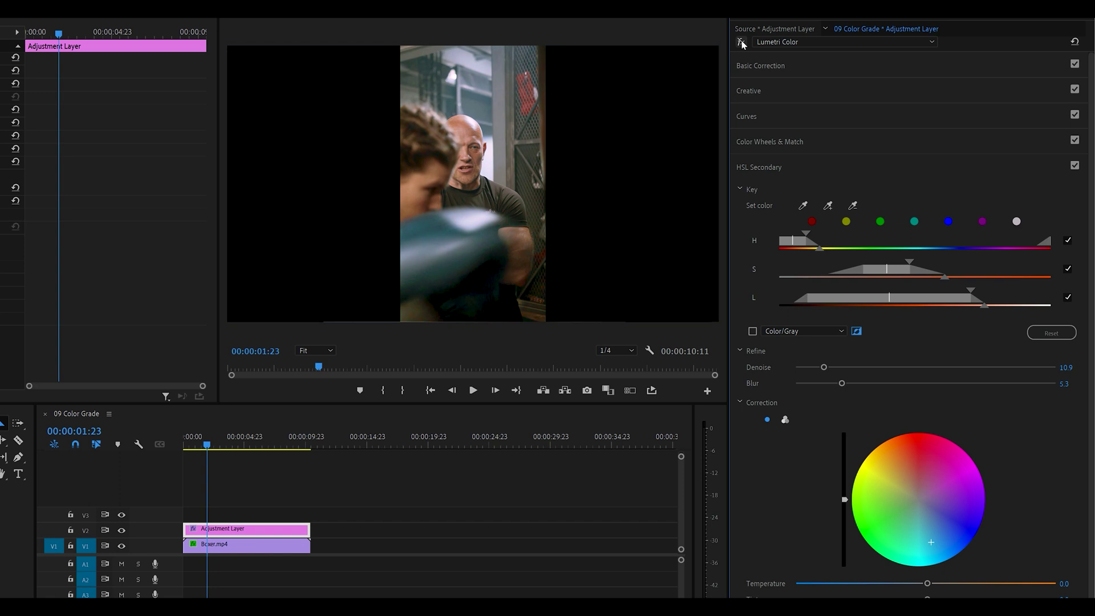
{"action": "left_click", "coordinate": [741, 42]}
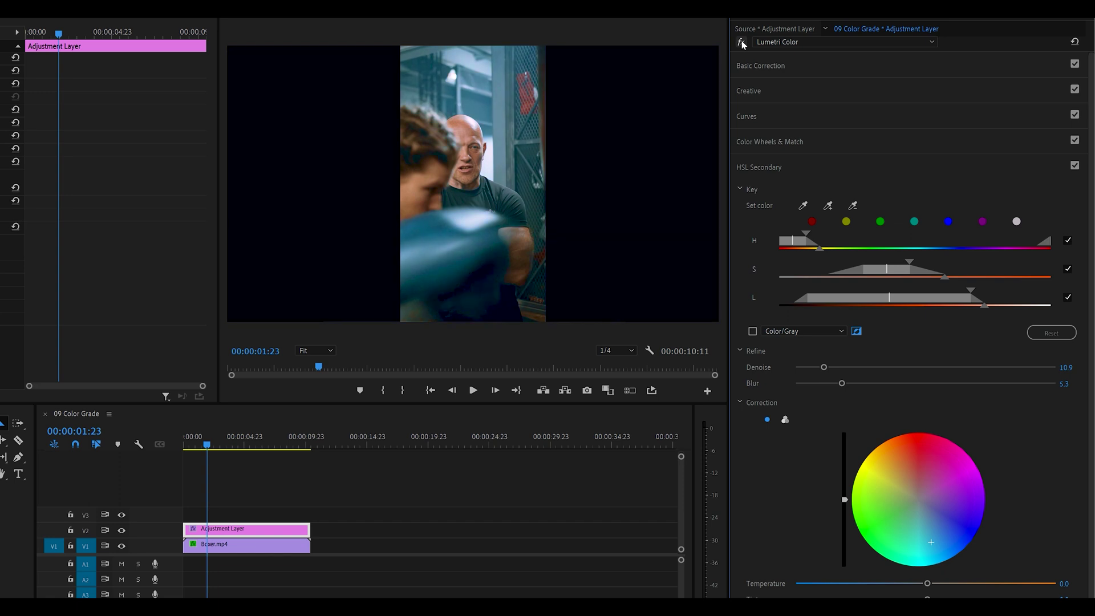